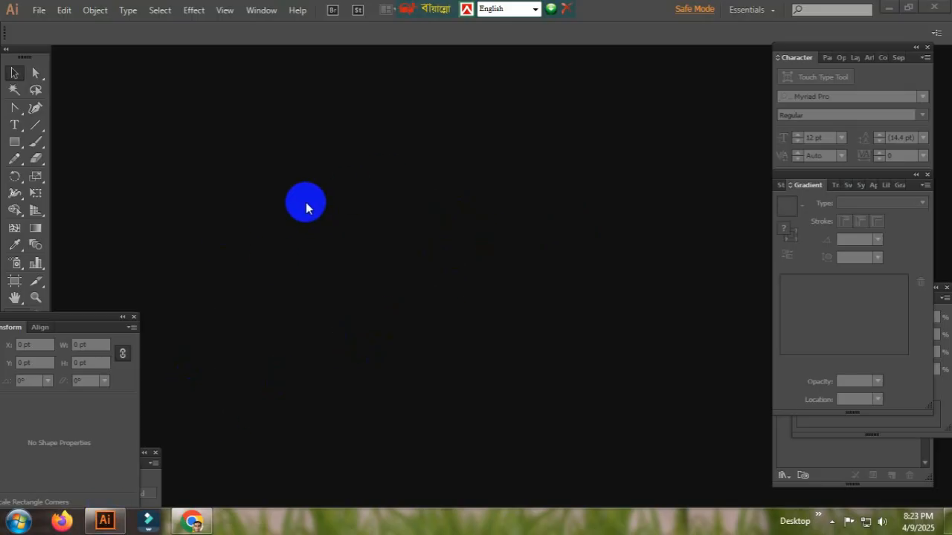
Step: Create a new one-artboard A4 document in portrait orientation with CMYK colour mode
left_click(39, 10)
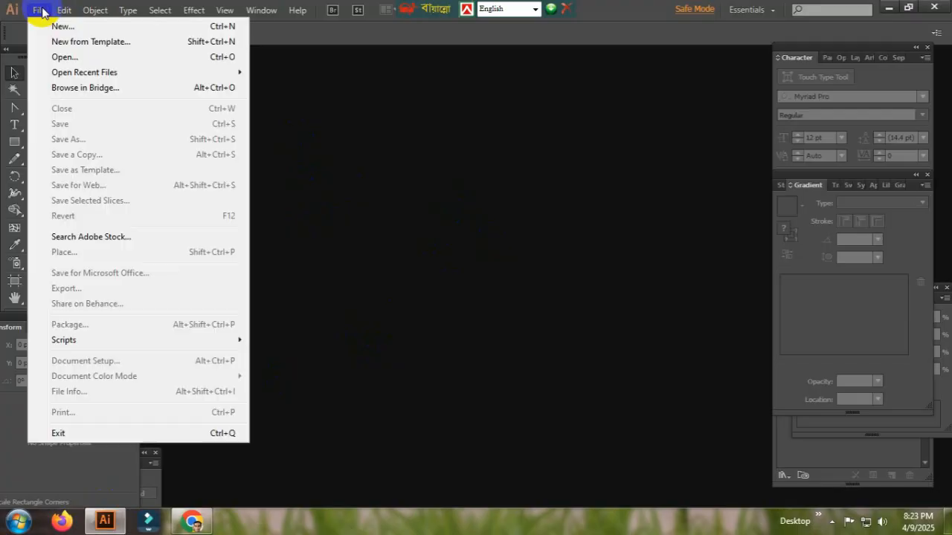
left_click(89, 27)
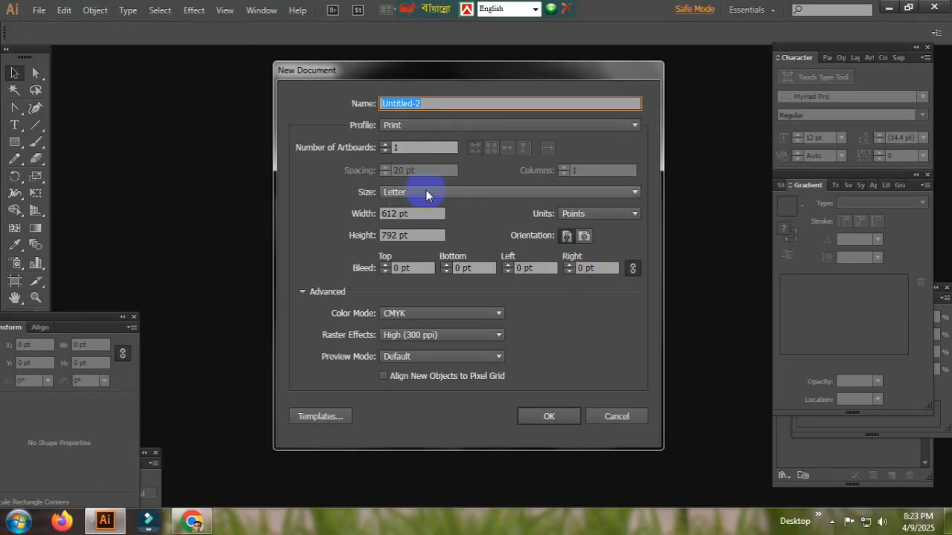
left_click(426, 193)
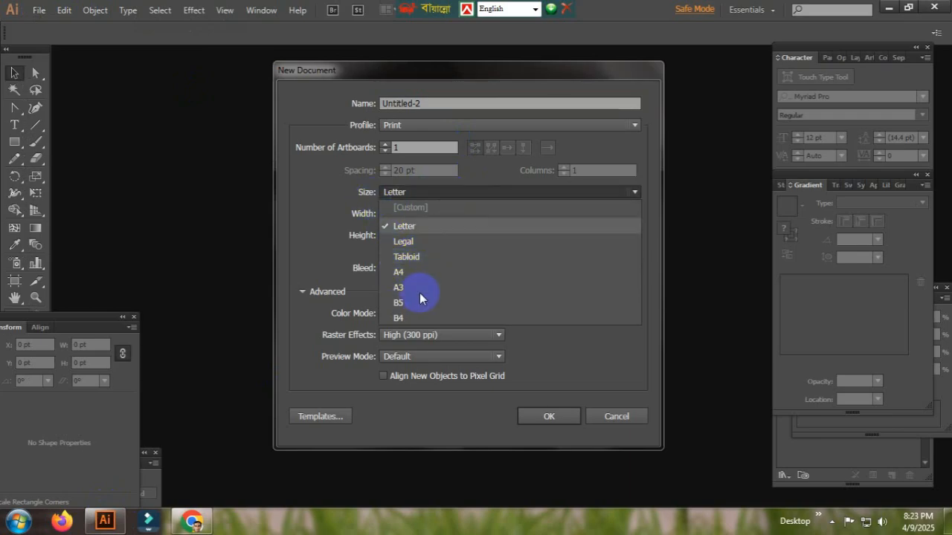
left_click(415, 272)
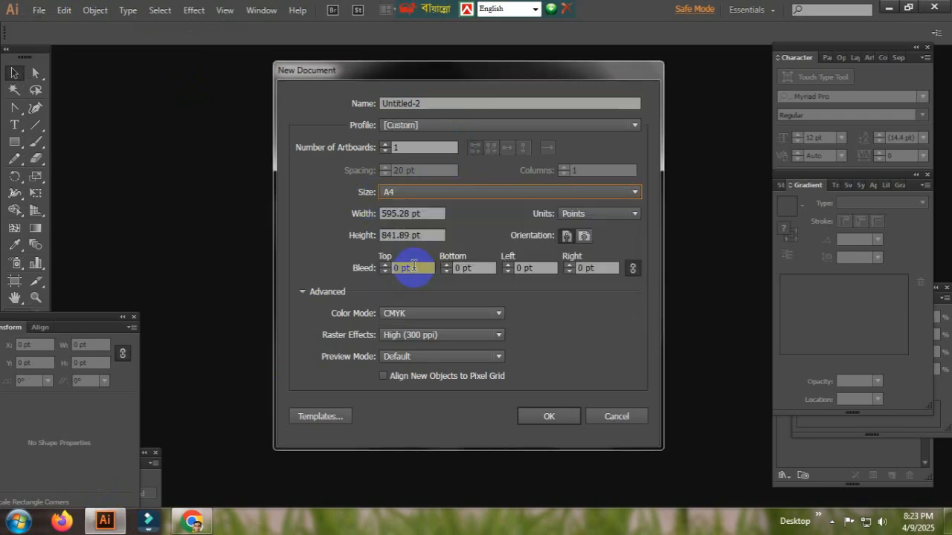
left_click(551, 417)
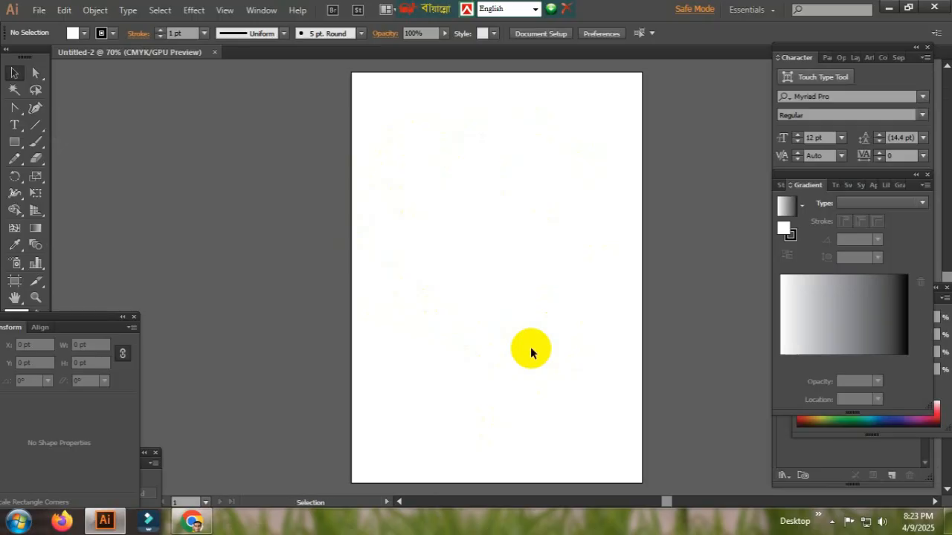
key("ctrl+minus")
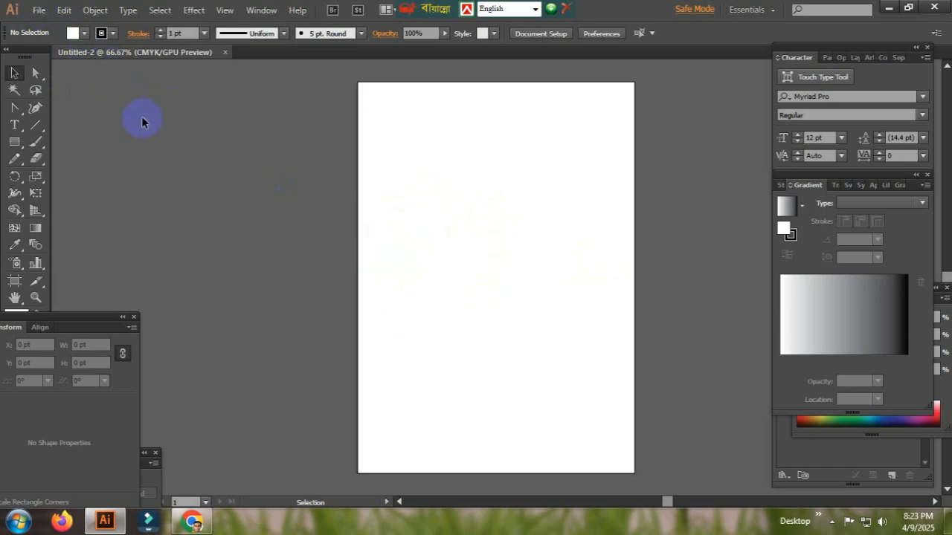
Step: Start opening an existing file and look through the design files in the 2023 folder
left_click(38, 11)
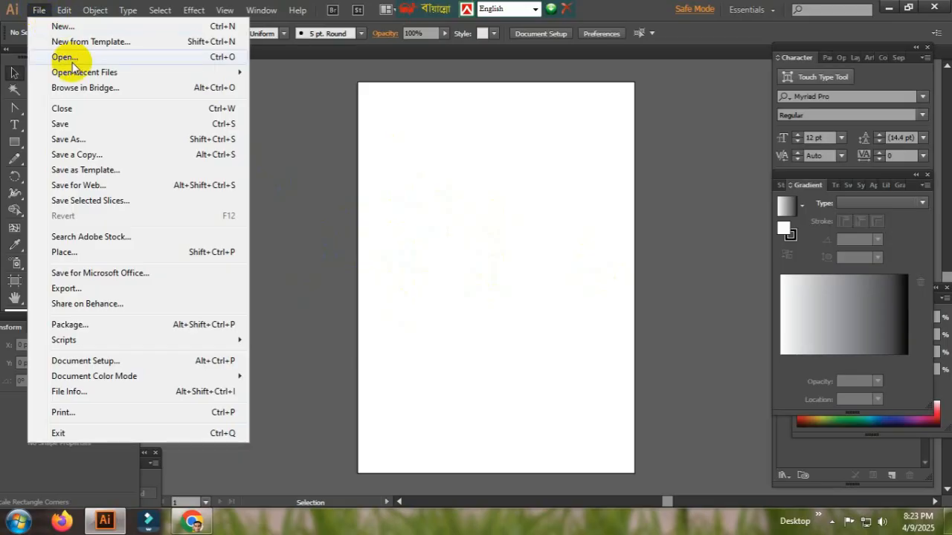
left_click(64, 57)
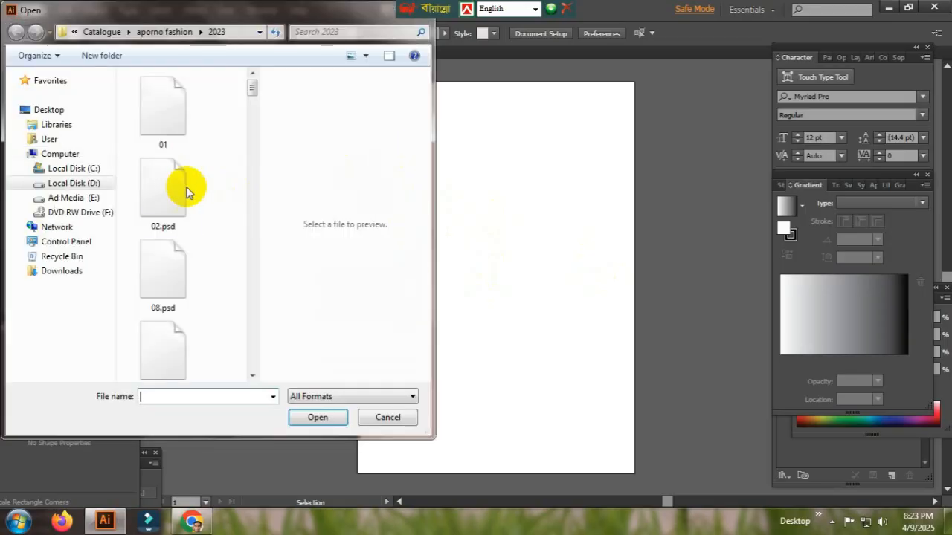
left_click(177, 188)
scroll(218, 157, "down", 3)
left_click(176, 177)
left_click(172, 248)
left_click(170, 108)
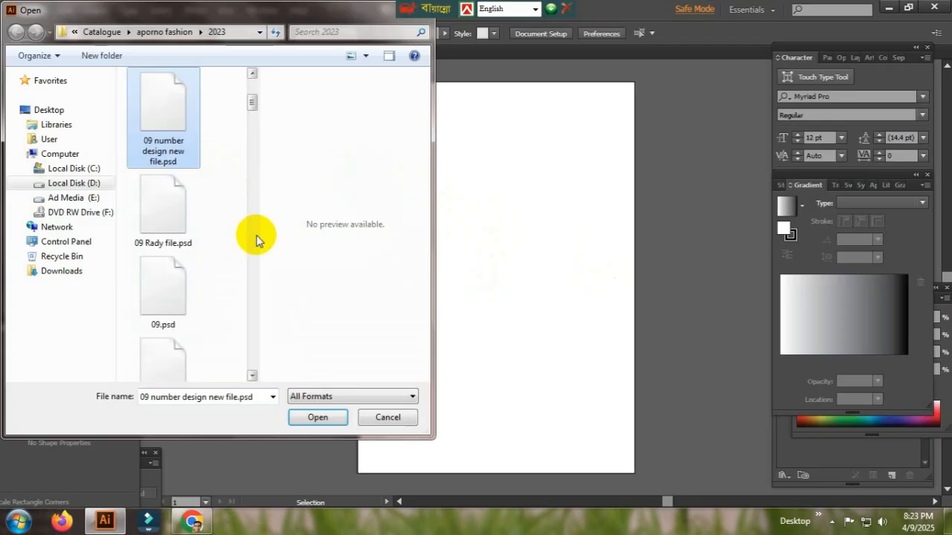
left_click(389, 56)
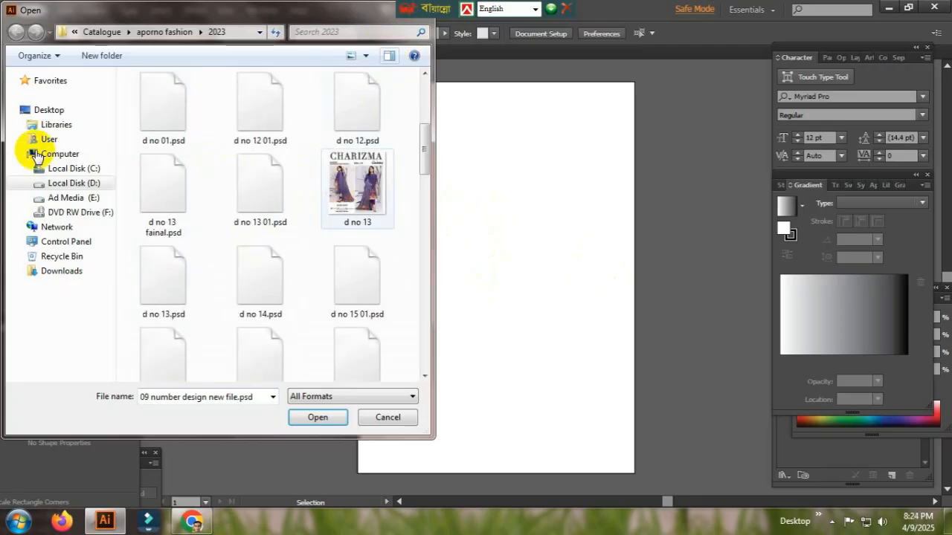
Step: Go to the 2025 folder inside all design on the Ad Media (E:) drive
left_click(46, 110)
left_click(373, 135)
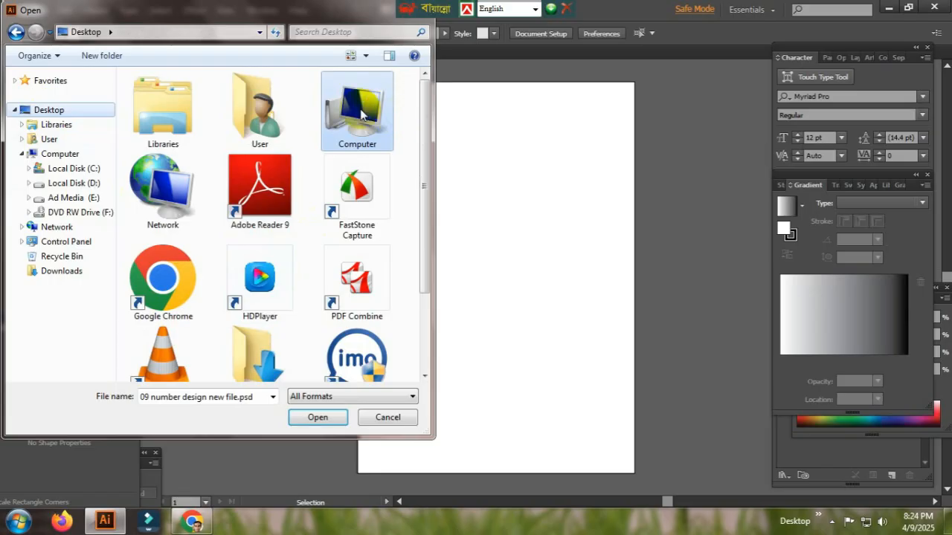
double_click(362, 113)
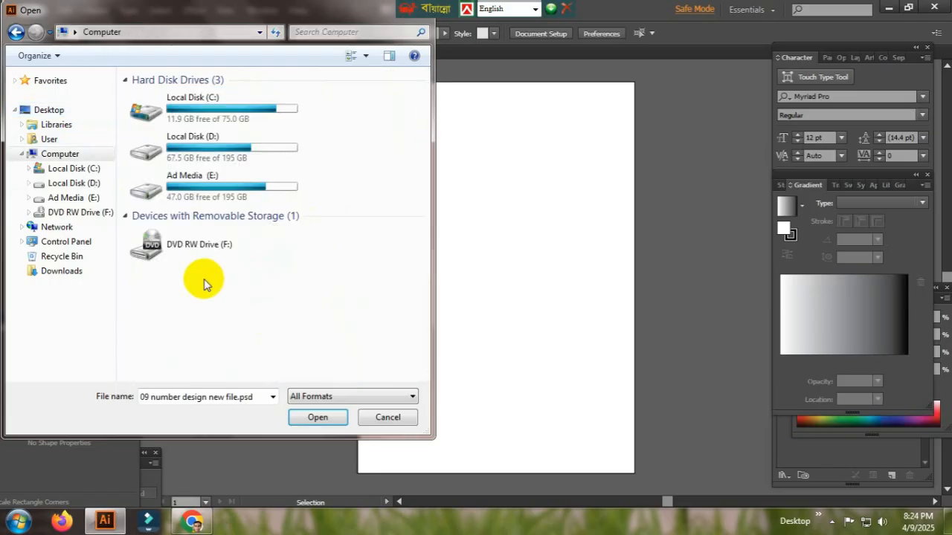
double_click(220, 186)
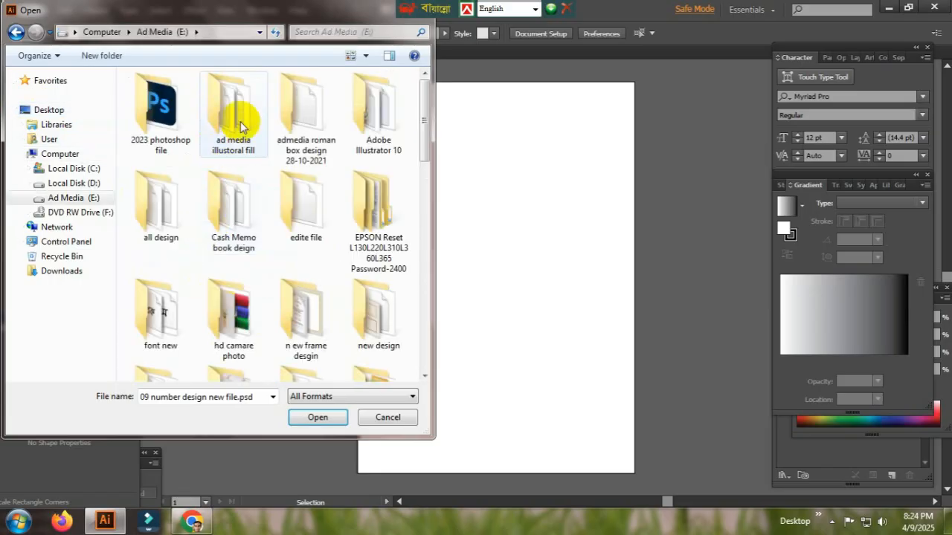
left_click(165, 214)
double_click(166, 213)
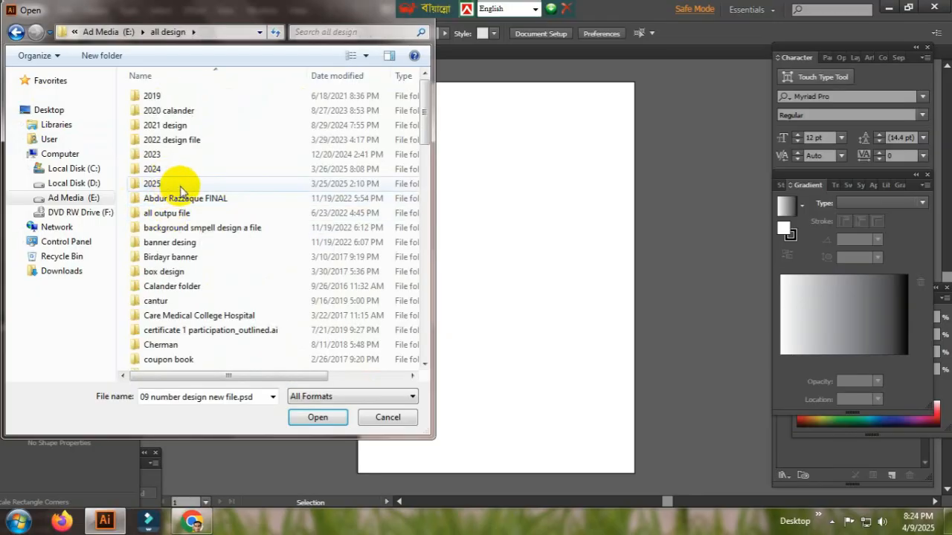
double_click(173, 185)
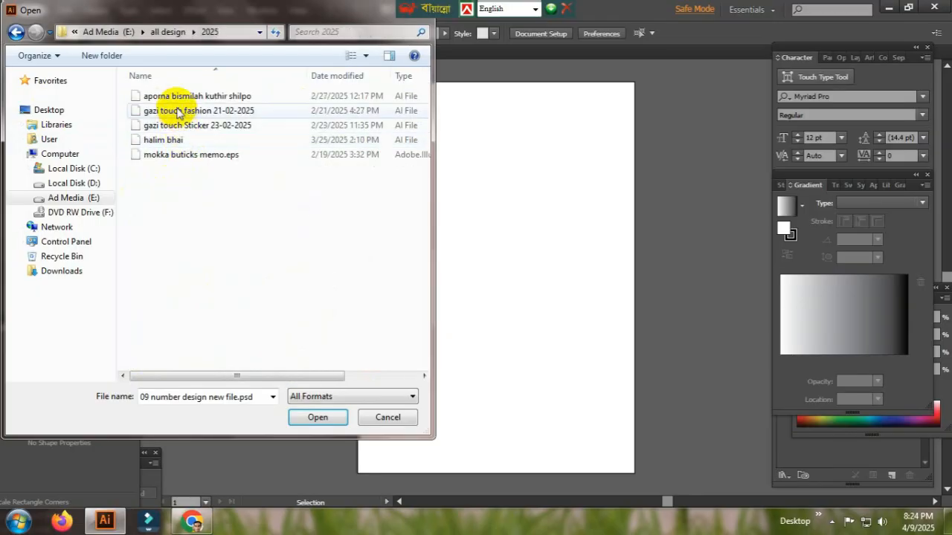
Step: Open the file mokka buticks memo.eps from the 2025 folder
left_click(191, 110)
left_click(191, 97)
left_click(195, 125)
left_click(194, 140)
left_click(192, 155)
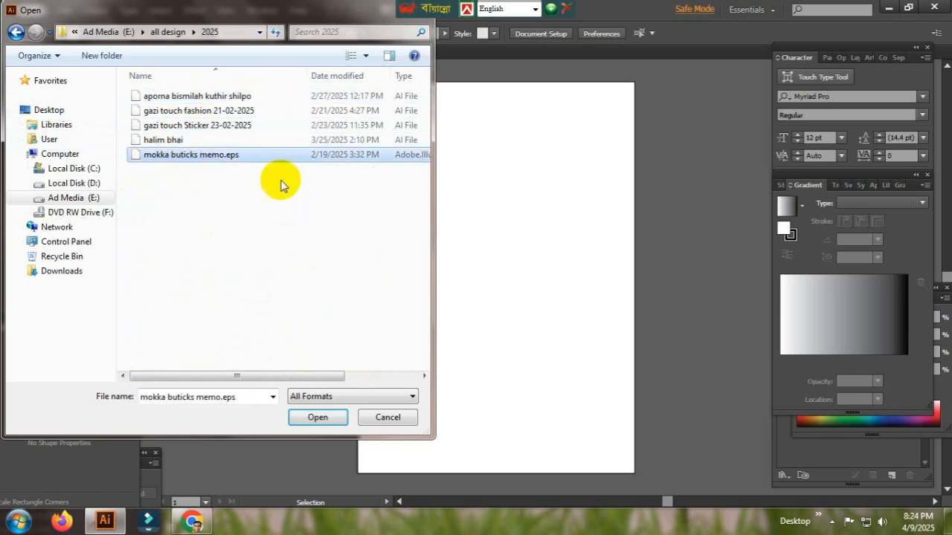
left_click(305, 418)
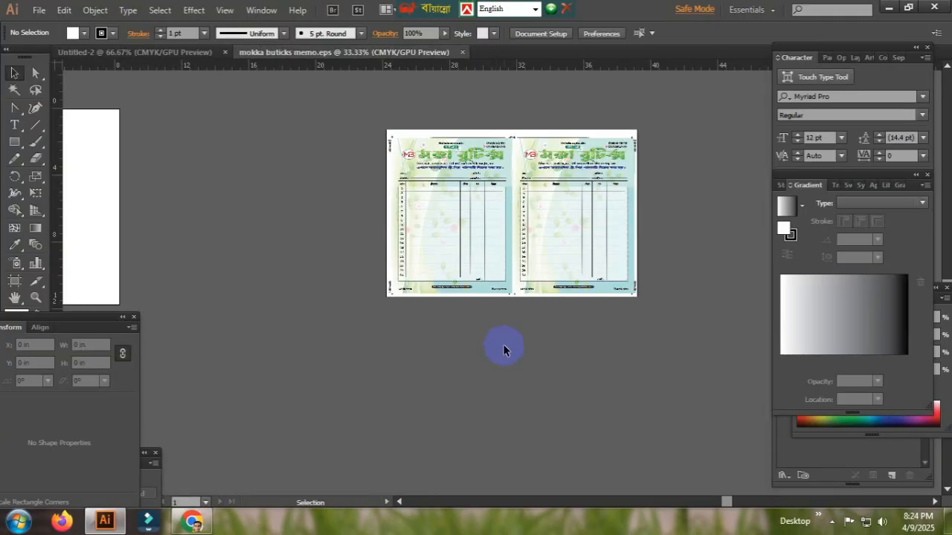
Step: Ungroup the two-page memo artwork and the group nested inside it
key("ctrl+space")
left_click(610, 225)
right_click(600, 215)
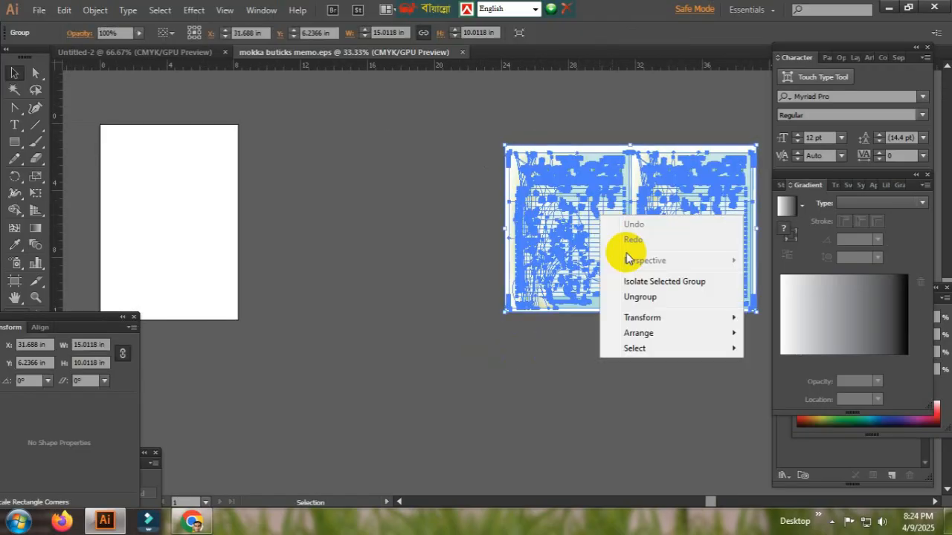
left_click(635, 296)
left_click(489, 211)
left_click(570, 213)
right_click(567, 214)
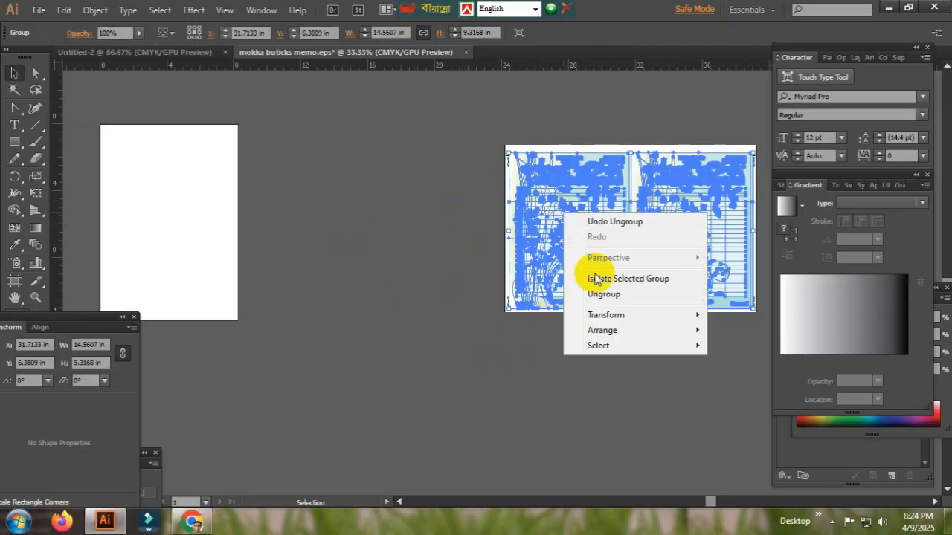
left_click(604, 294)
left_click(439, 198)
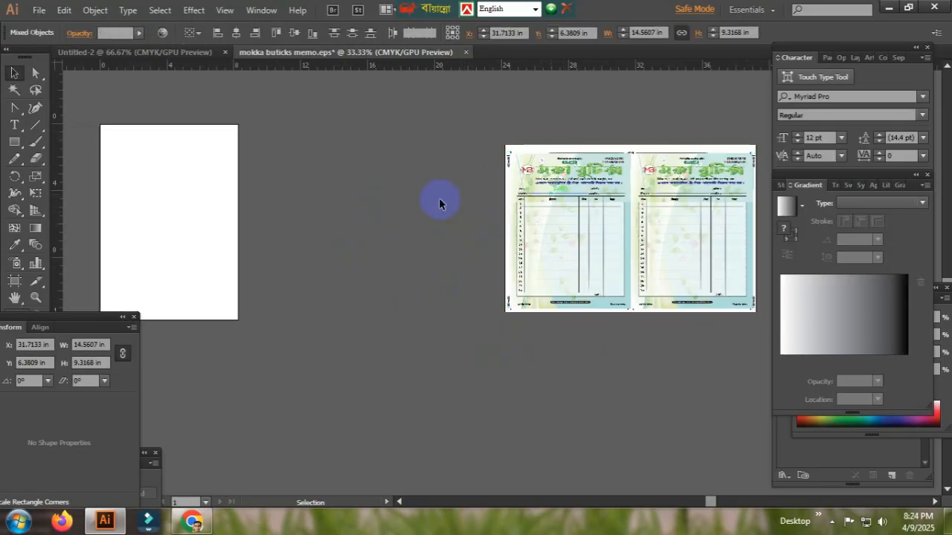
Step: Select all the memo artwork and move it so that it overlaps the blank artboard
key("ctrl+a")
left_click_drag(622, 310, 846, 360)
left_click_drag(758, 232, 539, 242)
left_click_drag(590, 213, 588, 209)
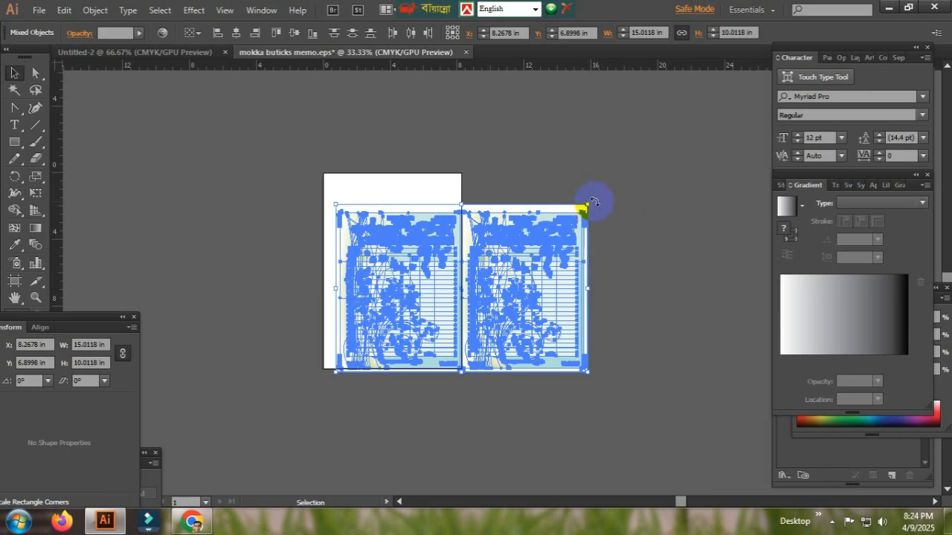
Step: Select the whole memo artwork and combine it into one group
left_click_drag(237, 155, 680, 460)
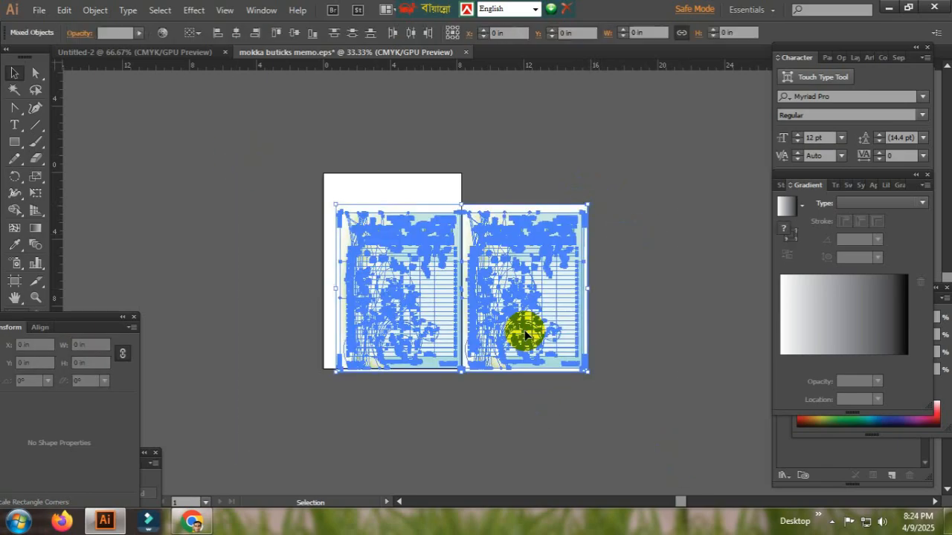
right_click(501, 304)
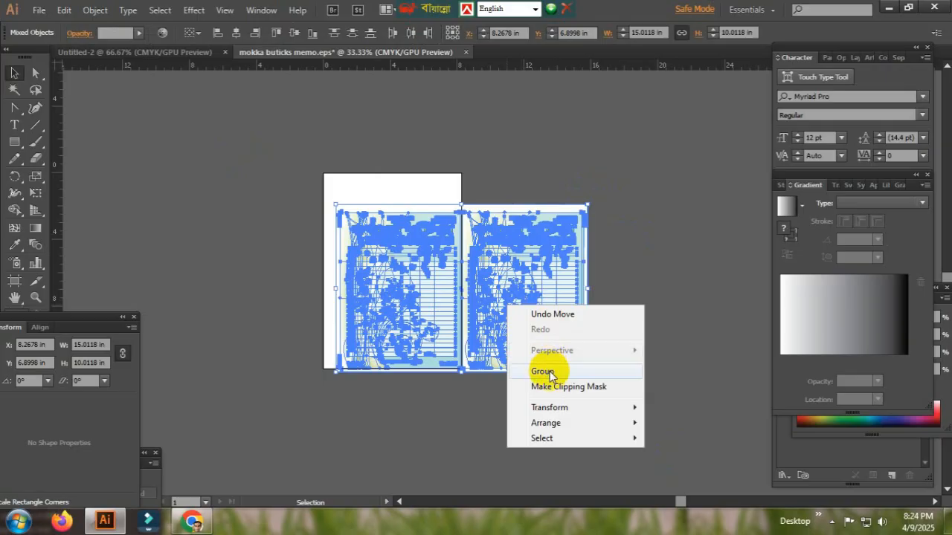
left_click(546, 368)
left_click_drag(676, 380, 631, 350)
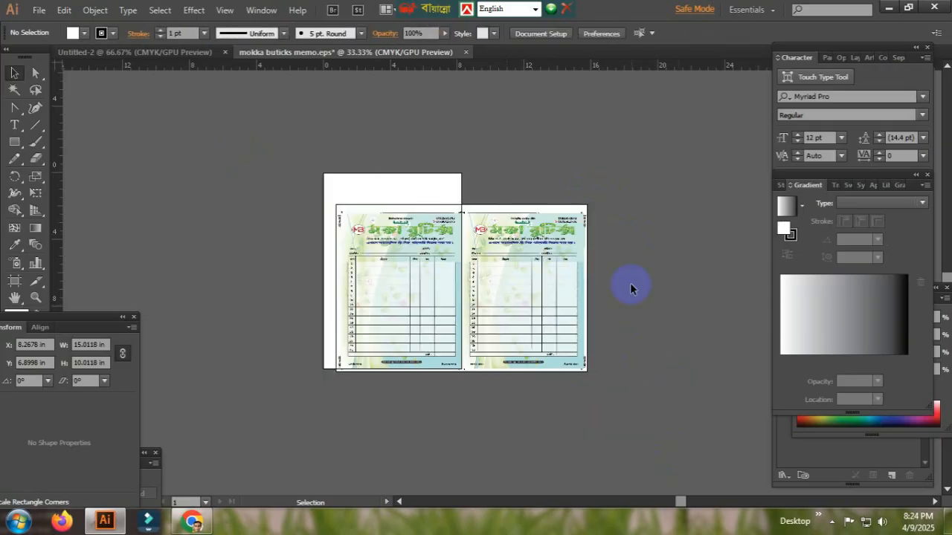
Step: Rotate the memo group 90° counterclockwise so that its two copies are stacked vertically
left_click(429, 275)
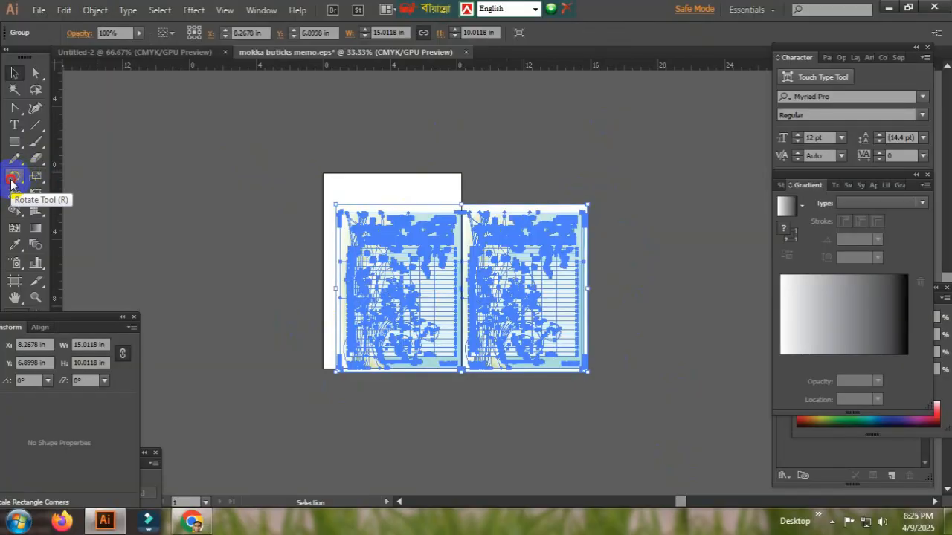
double_click(14, 177)
left_click(722, 206)
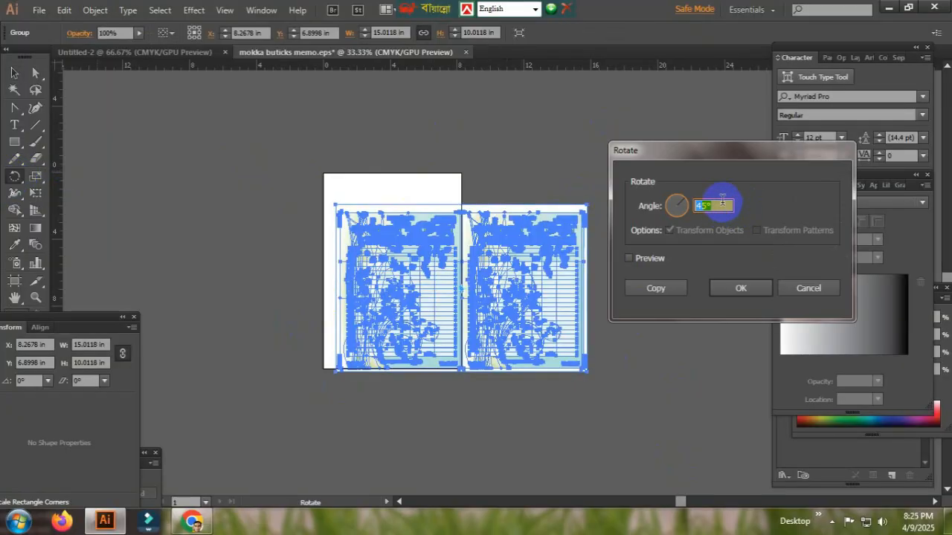
key("Return")
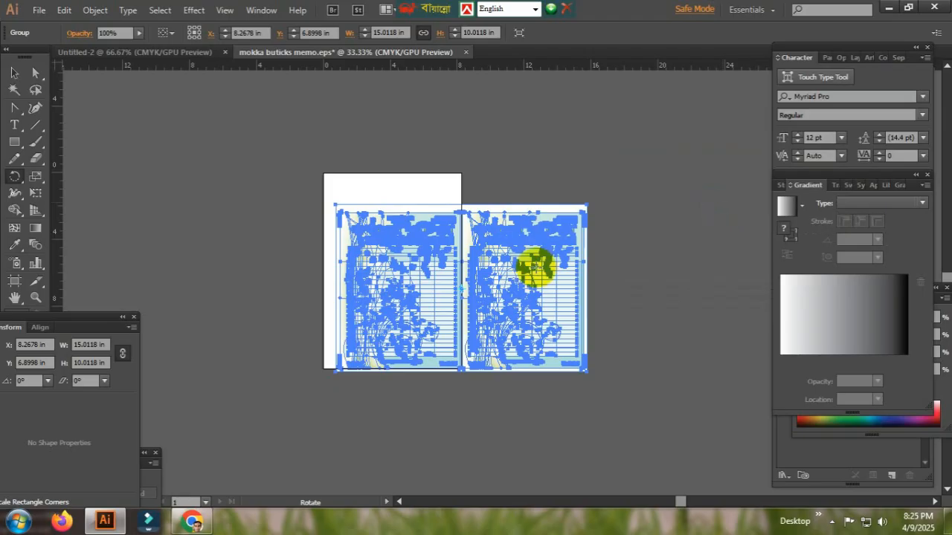
left_click(14, 73)
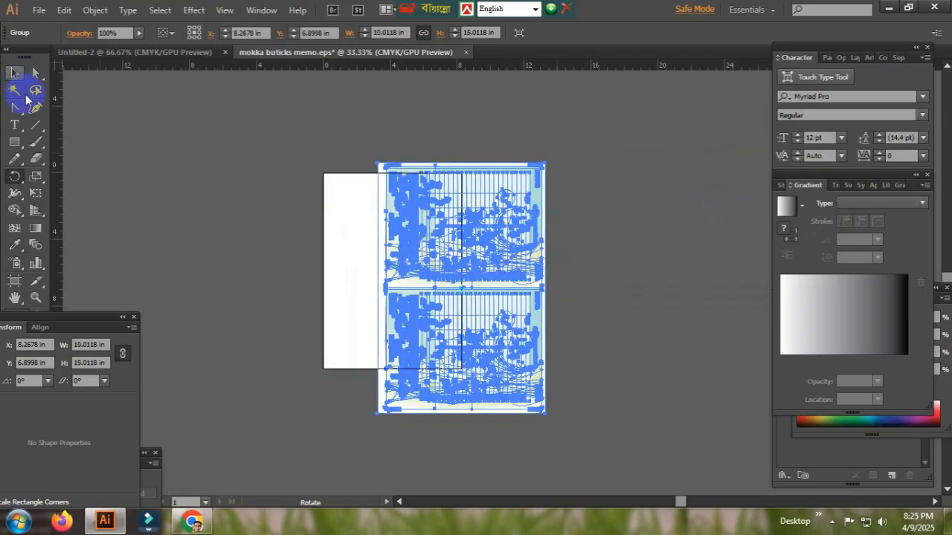
Step: Scale the memo group down proportionally to about 8.1 × 12.14 in and move it over the artboard
left_click(542, 172)
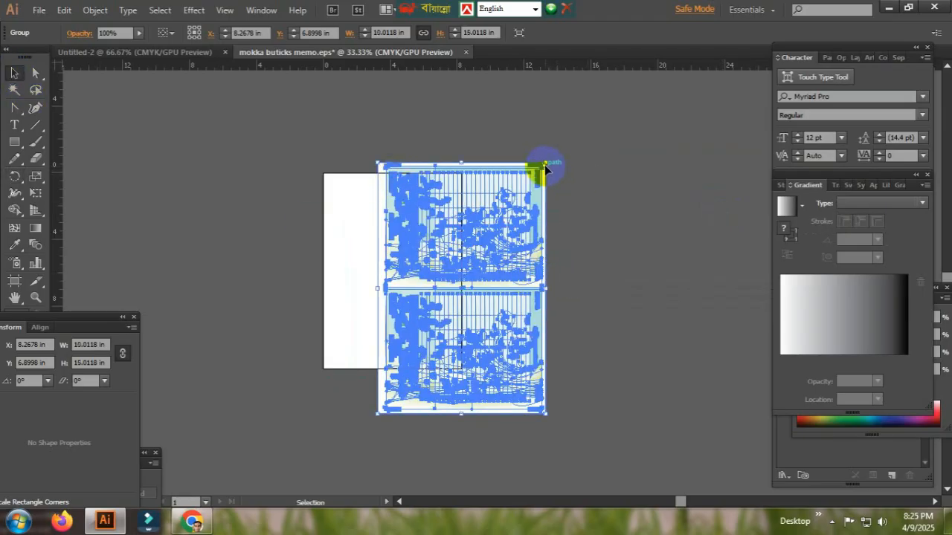
left_click_drag(544, 165, 415, 251)
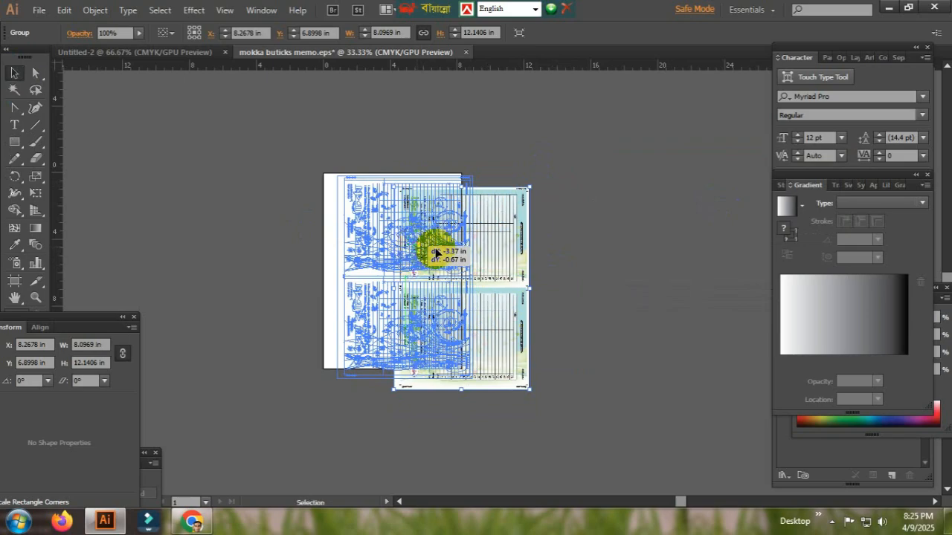
left_click(464, 219)
left_click(484, 251)
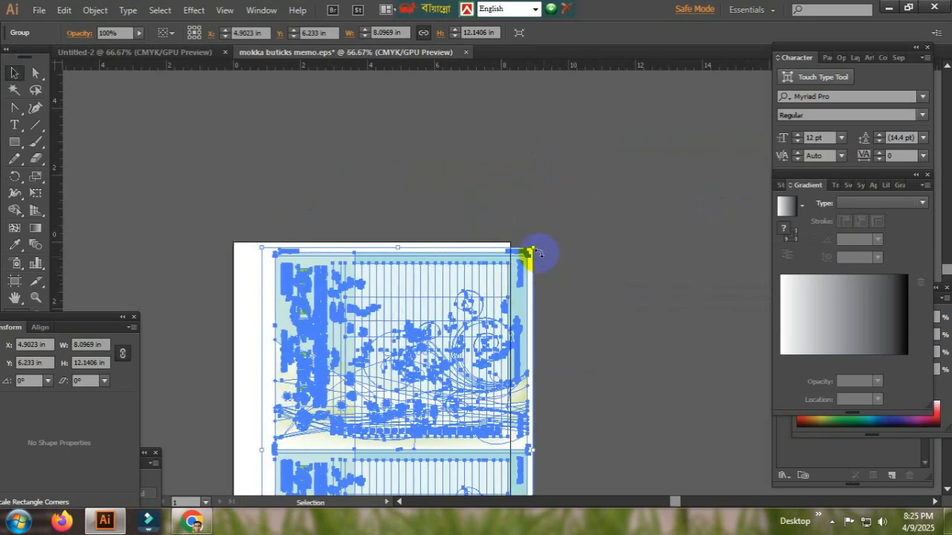
Step: Shrink the memo group proportionally to about 7.33 × 10.99 in and place it inside the artboard's edges
left_click_drag(523, 268, 612, 319)
left_click_drag(534, 300, 544, 308)
key("ctrl+equal")
left_click_drag(463, 290, 509, 262)
left_click(510, 261, "ctrl+alt")
left_click_drag(489, 362, 504, 272)
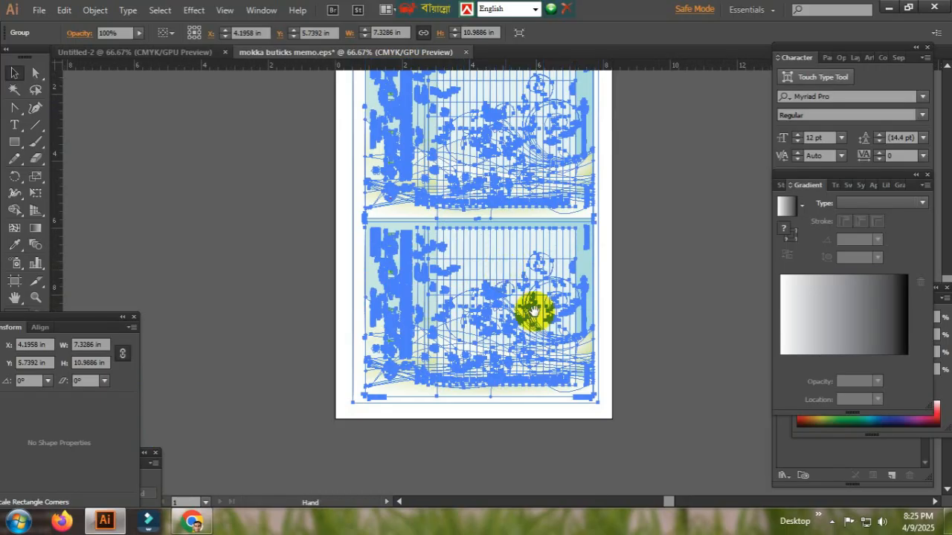
Step: Show the alignment options for the selected memo group and set it to align to the artboard
left_click_drag(595, 213, 666, 269)
left_click(661, 248)
left_click_drag(708, 152, 310, 394)
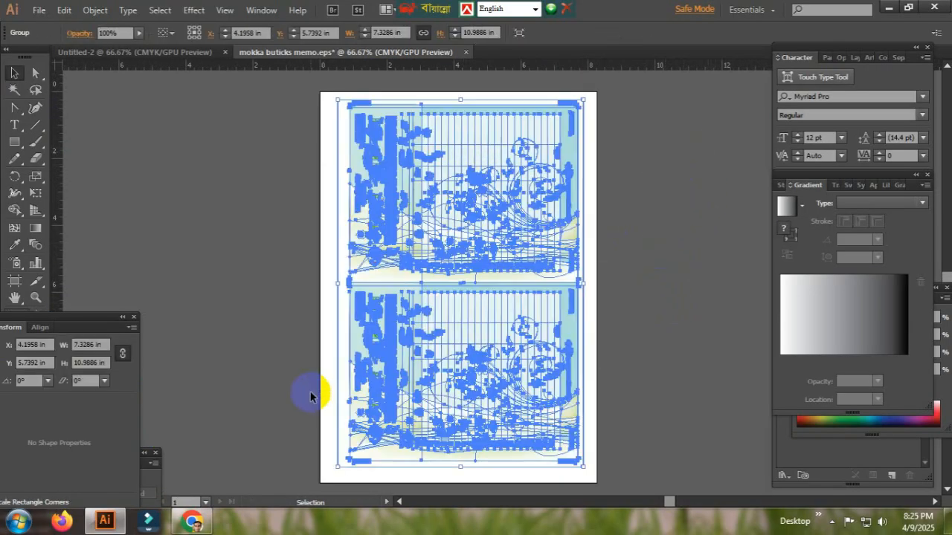
left_click(37, 328)
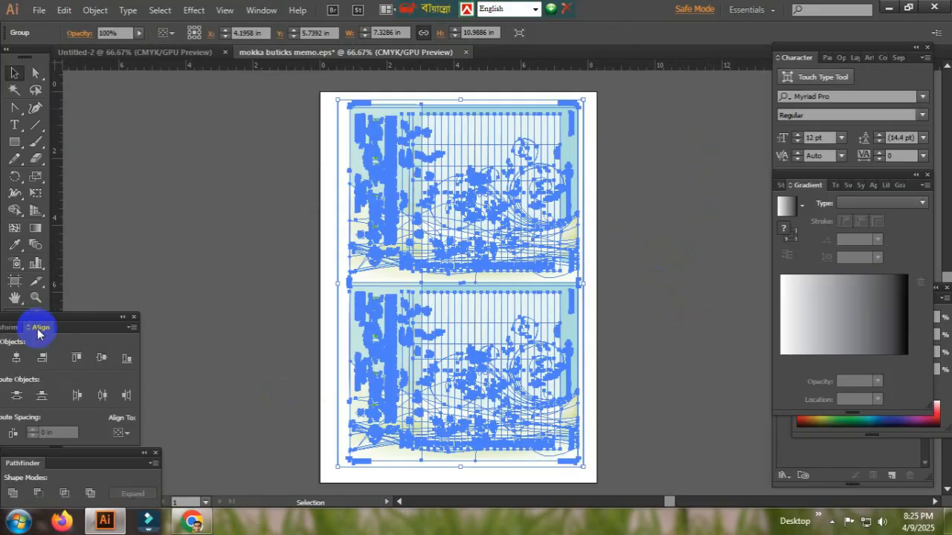
left_click_drag(70, 323, 134, 321)
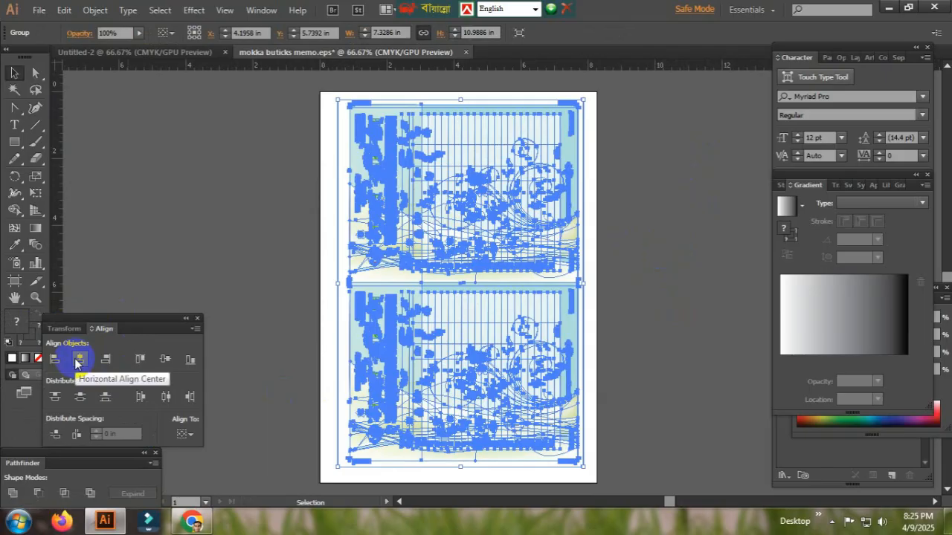
left_click(166, 361)
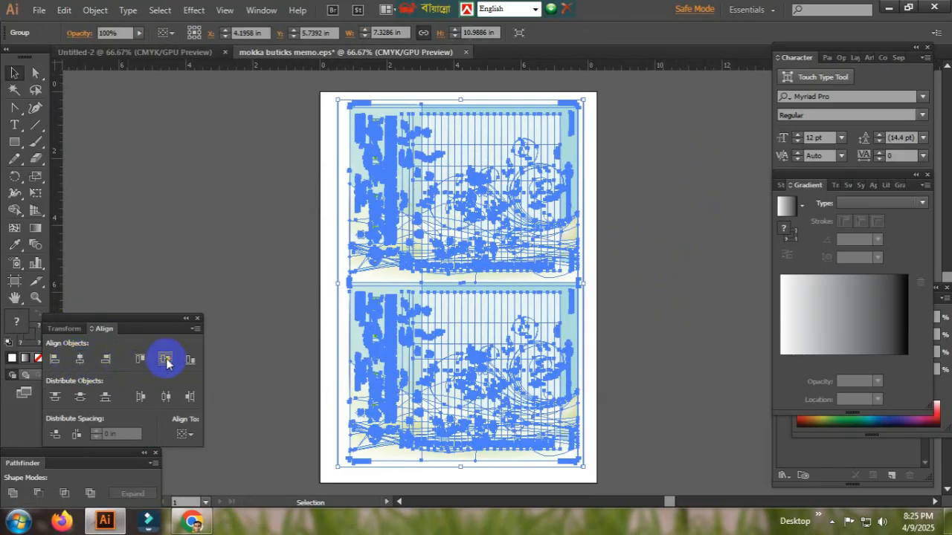
left_click(186, 436)
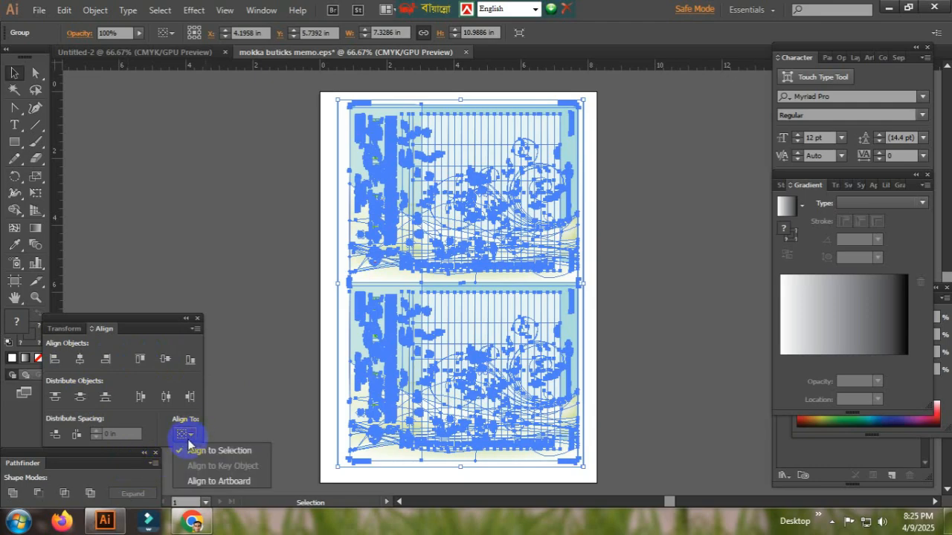
left_click(237, 484)
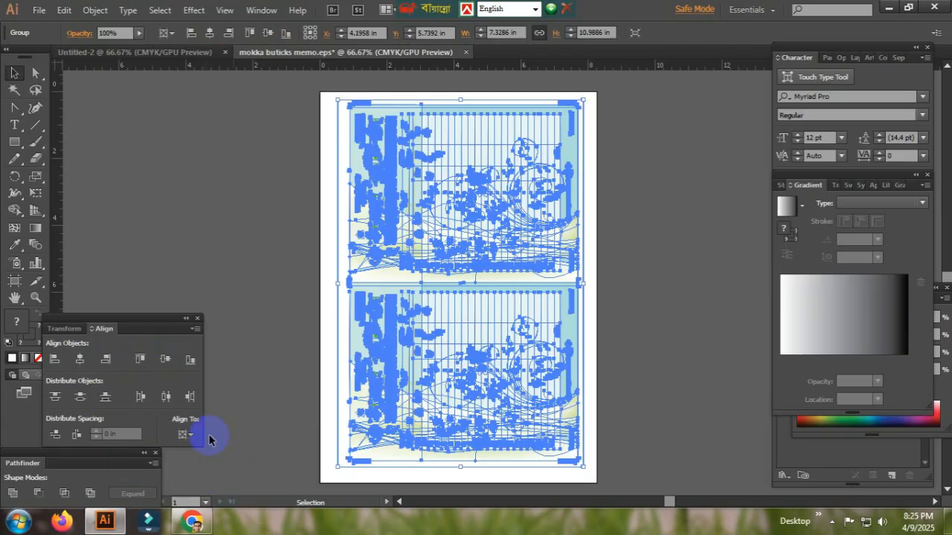
Step: Center the memo group vertically and horizontally on the artboard, and deselect it
left_click(186, 435)
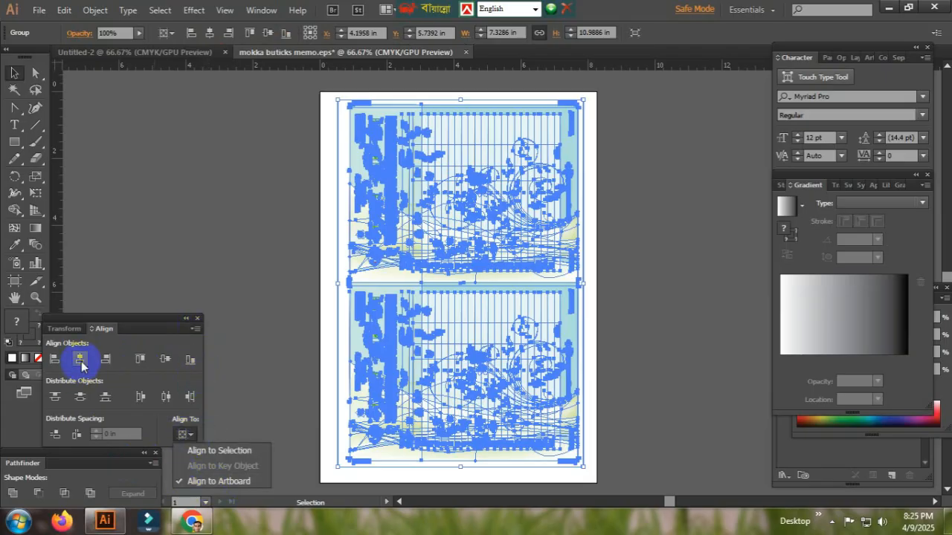
left_click(165, 360)
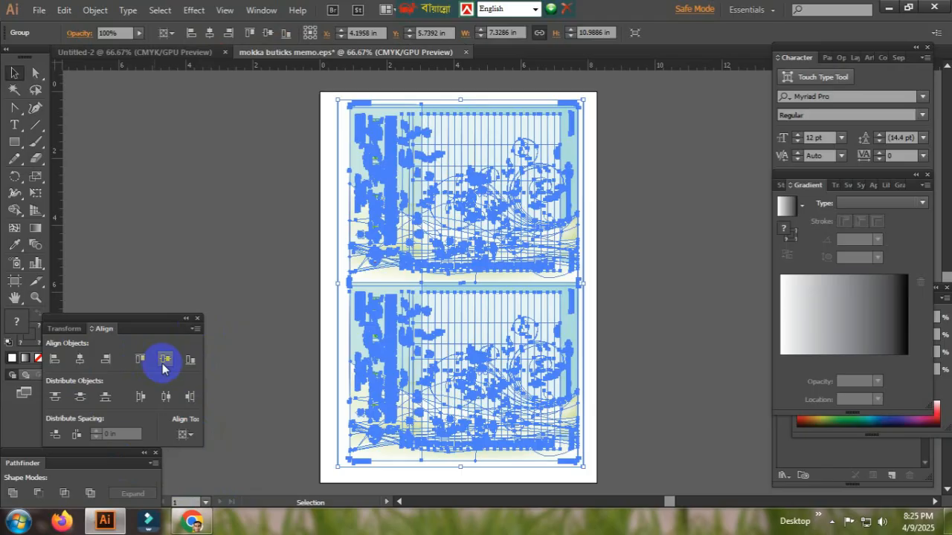
left_click(165, 361)
left_click(80, 360)
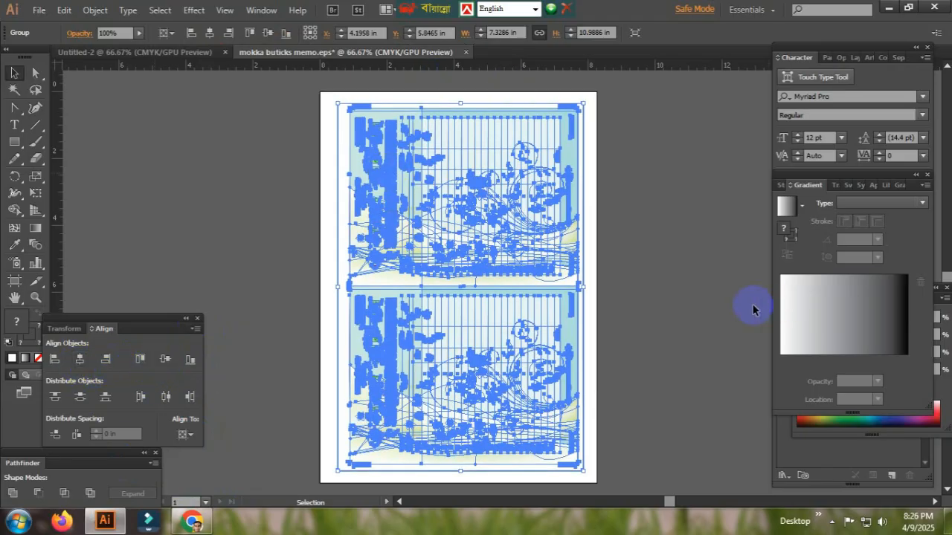
left_click(706, 285)
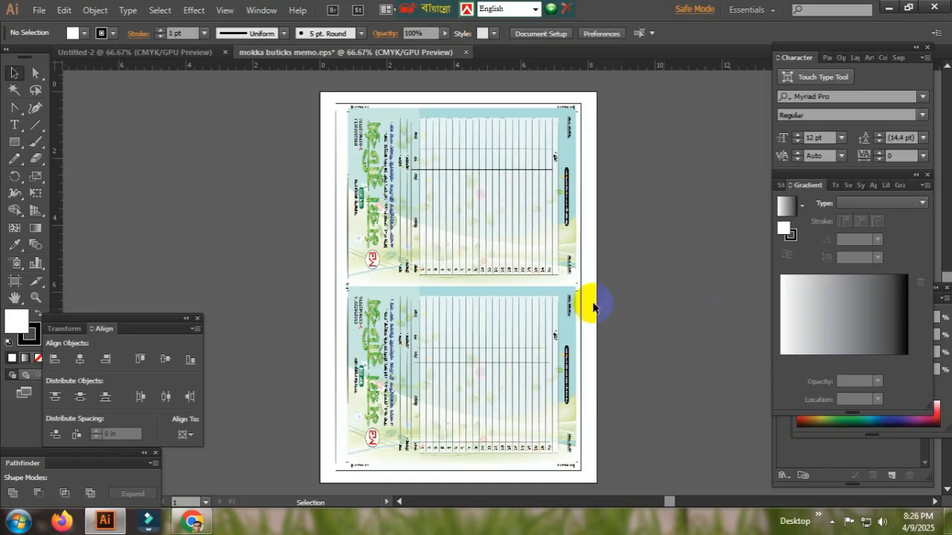
Step: Inspect the upper memo's lettering, table lines and margins up close, and return to the page view
key("z")
left_click_drag(311, 113, 563, 234)
left_click_drag(468, 241, 773, 197)
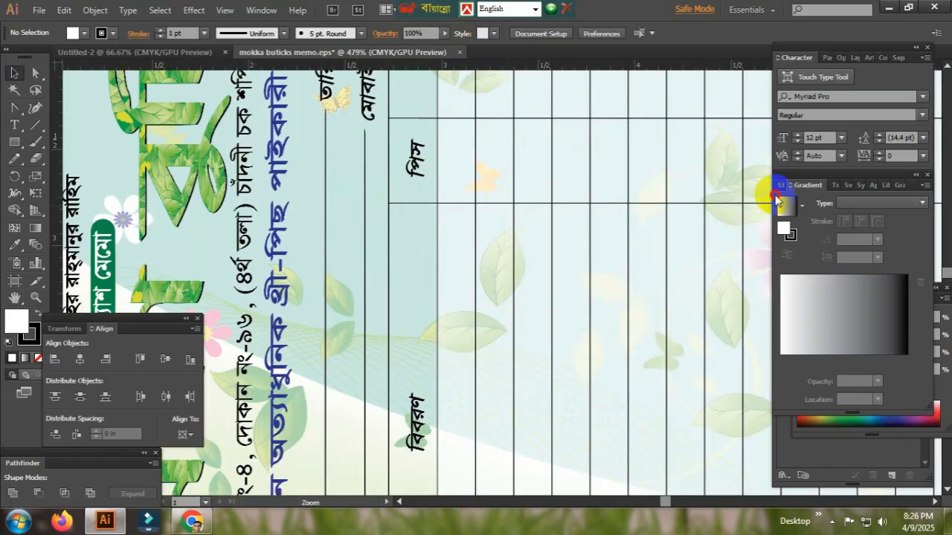
left_click(536, 330, "alt")
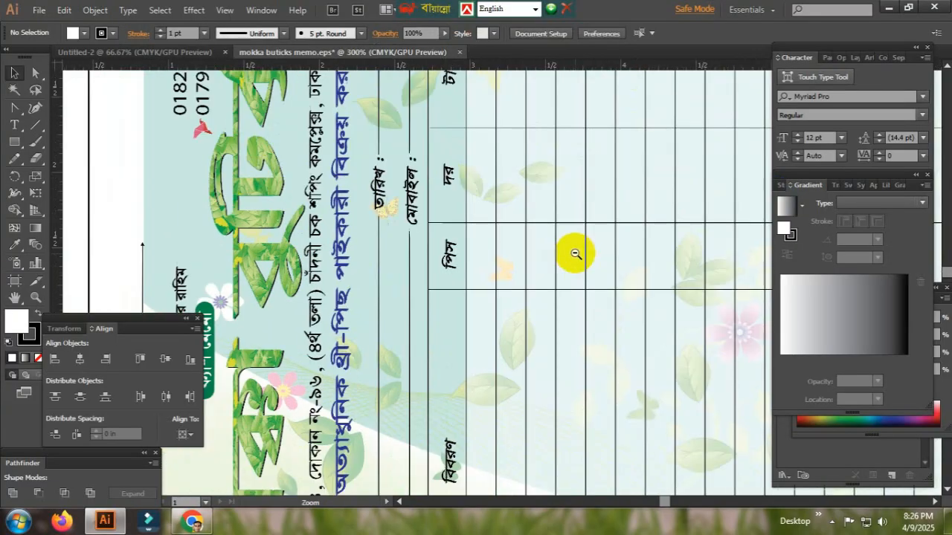
left_click(575, 253, "alt")
left_click_drag(560, 296, 548, 282)
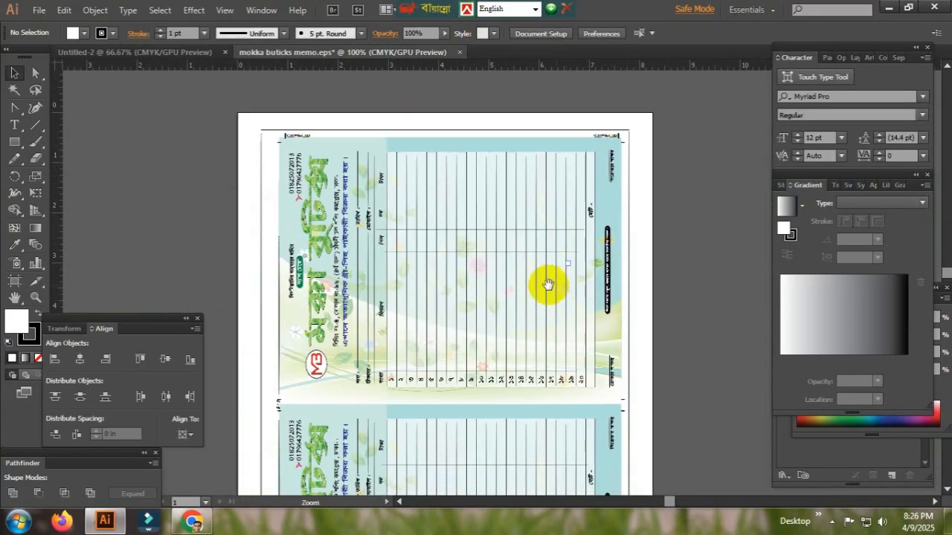
key("ctrl+minus")
Step: Open the print settings for the memo and choose EPSON L130 Series (Copy 2) as the printer
left_click(39, 10)
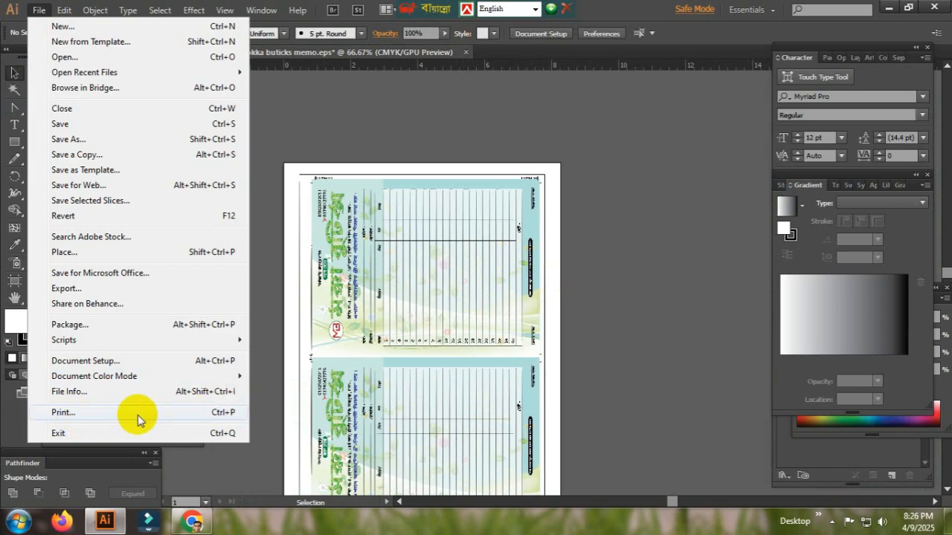
key("Escape")
key("ctrl+p")
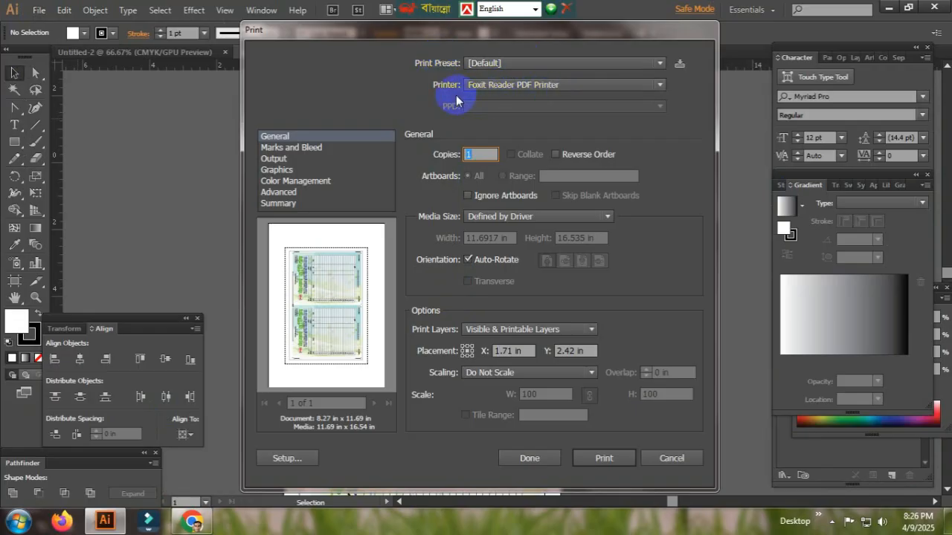
left_click(606, 84)
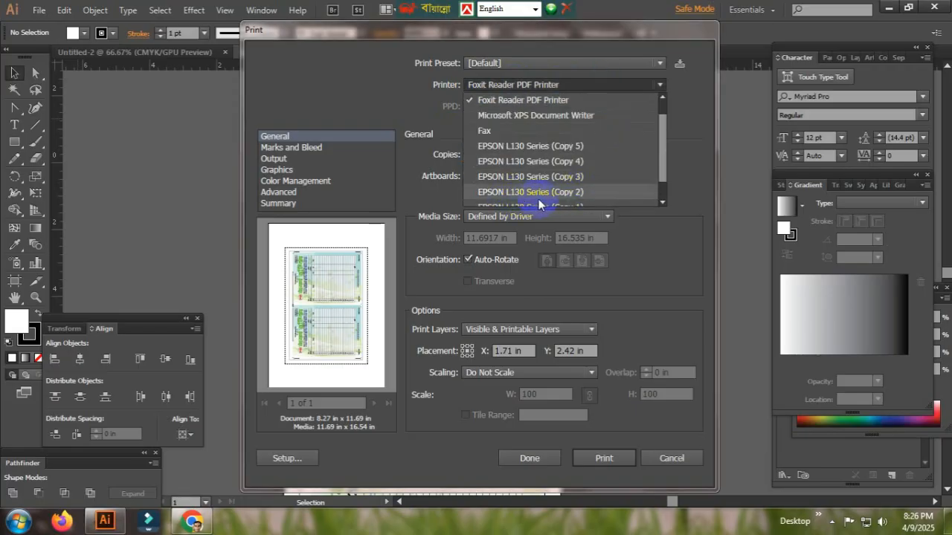
left_click(594, 190)
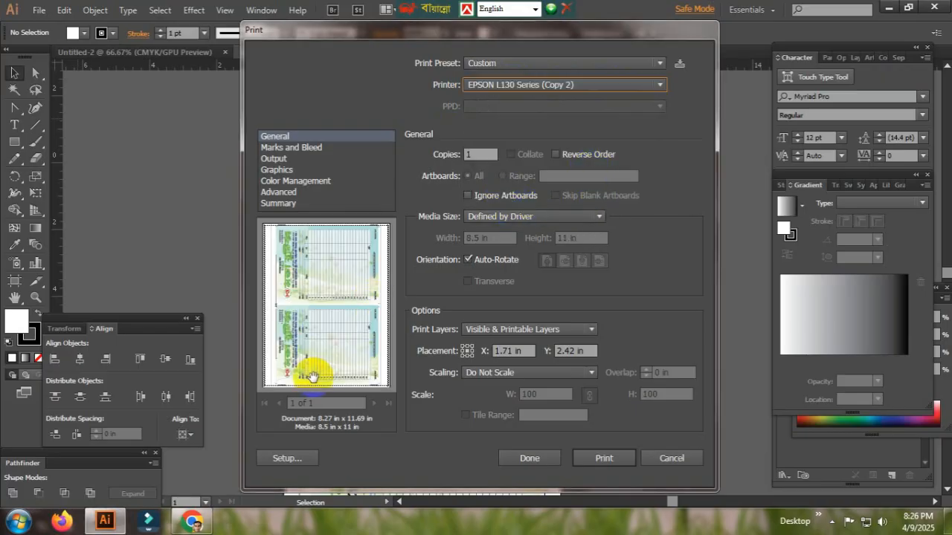
Step: Open the Epson printer's preferences through the system print setup and set the document size to A4 210 x 297 mm
left_click(286, 458)
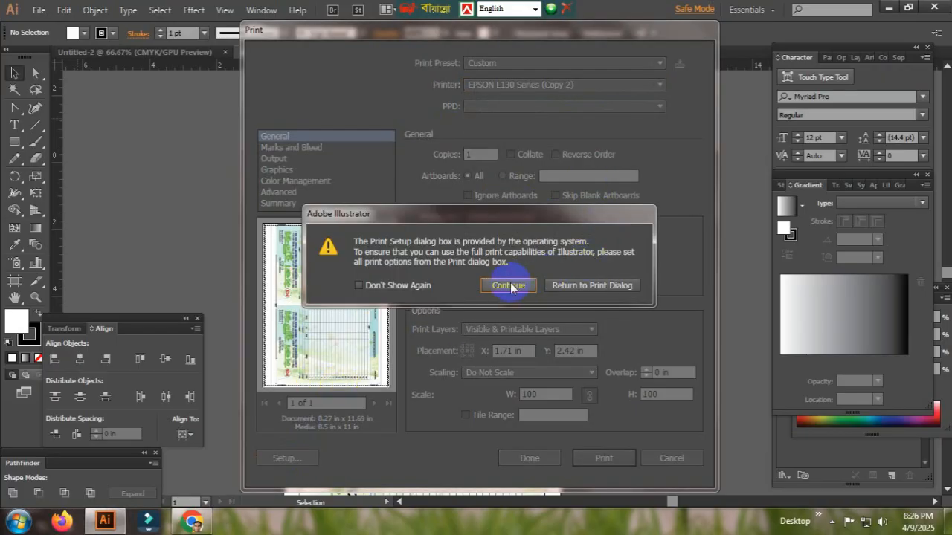
left_click(508, 288)
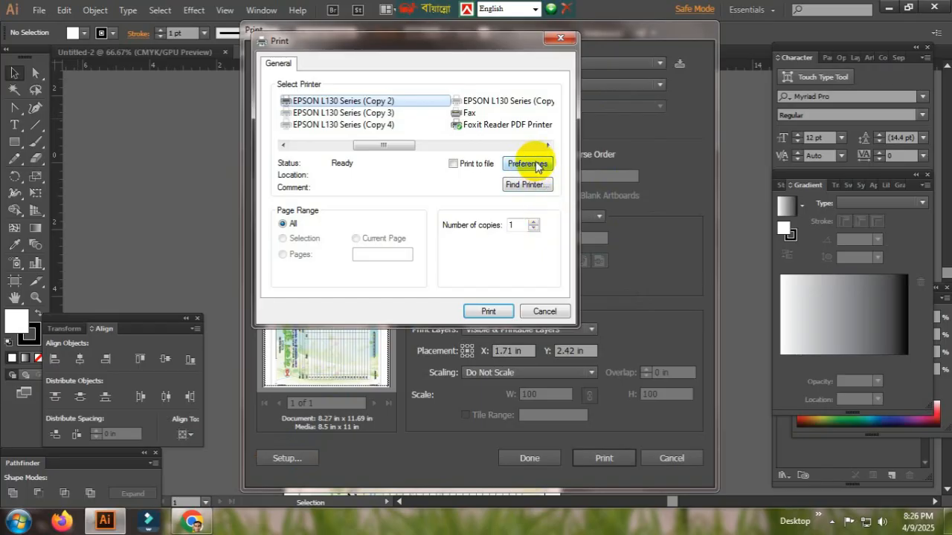
left_click(521, 167)
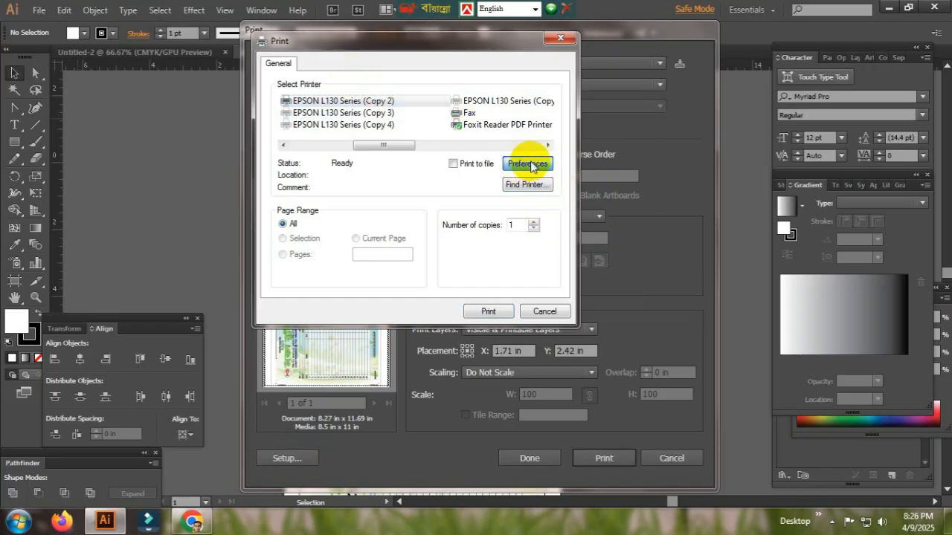
left_click(554, 161)
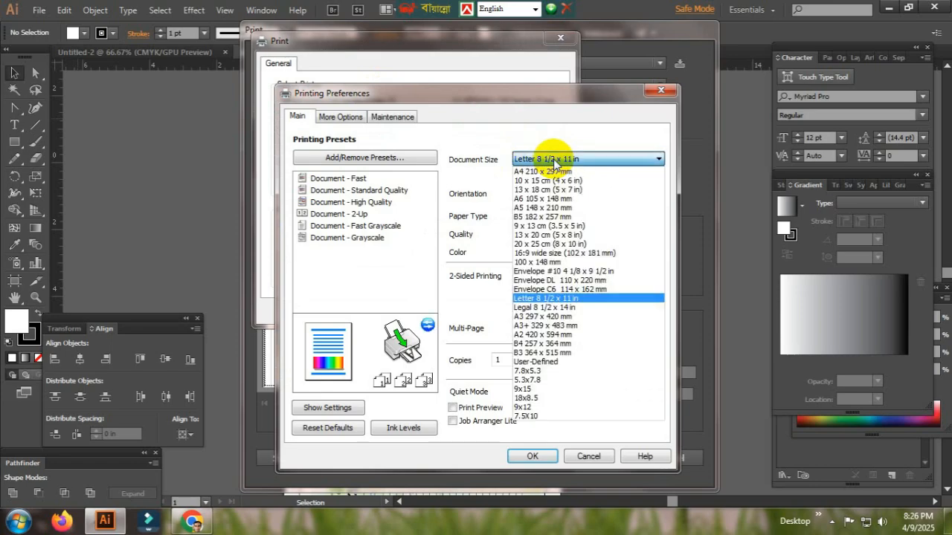
left_click(554, 176)
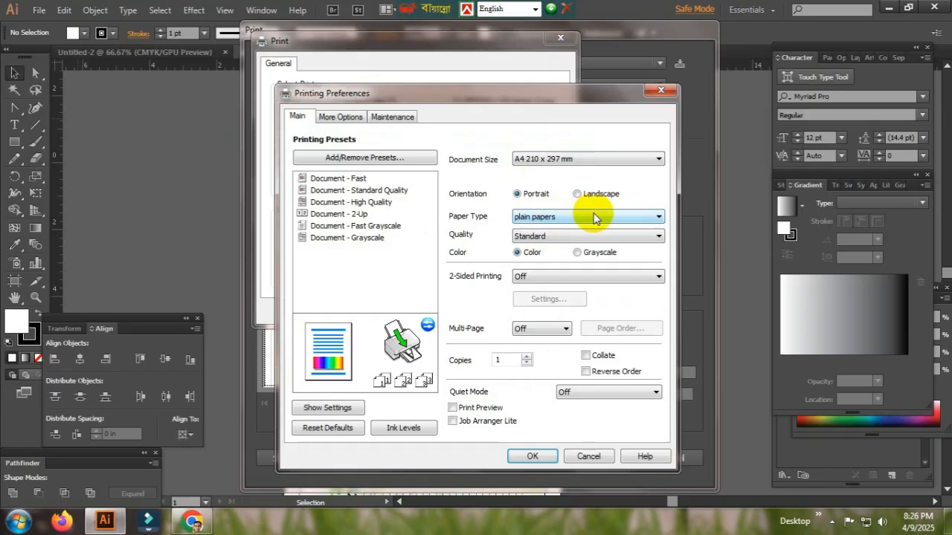
Step: Set the print quality to High, check the additional printer options, and confirm the system print setup
left_click(543, 237)
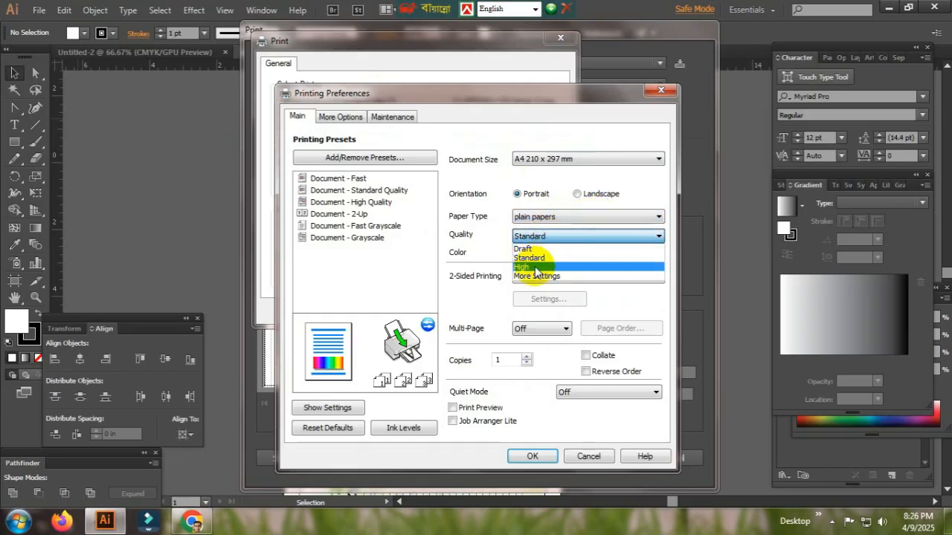
left_click(536, 269)
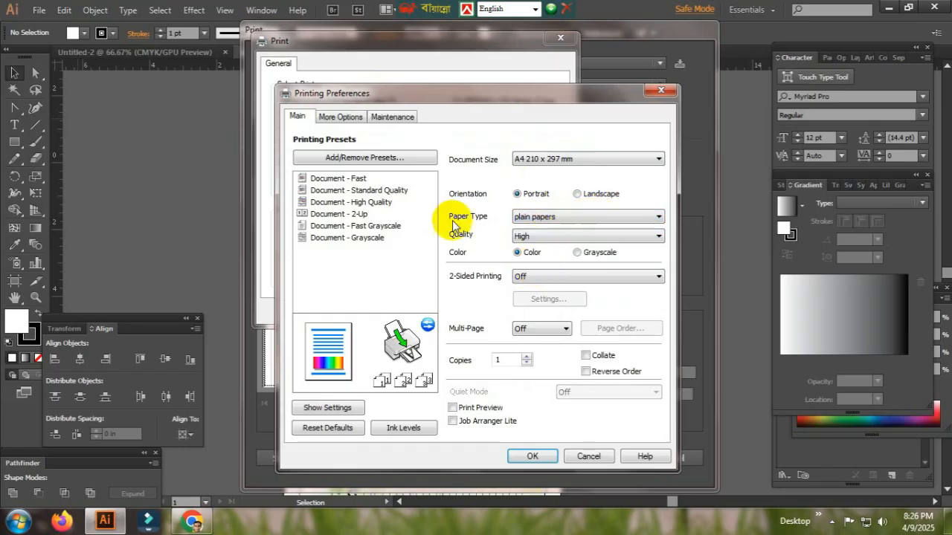
left_click(337, 118)
left_click(518, 514)
left_click(488, 311)
Step: Reapply the system print setup so the A4 media size is used, and print the memo page
left_click(287, 457)
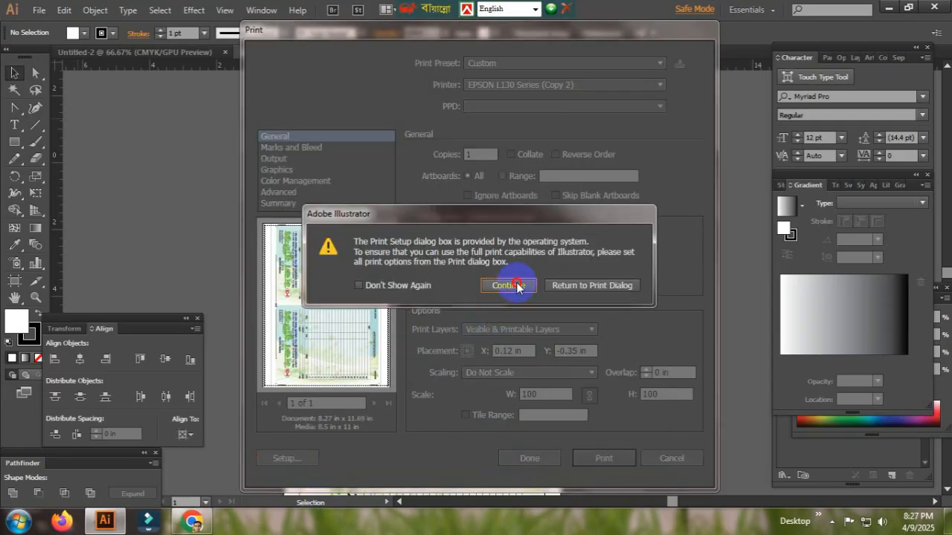
left_click(519, 288)
left_click(478, 310)
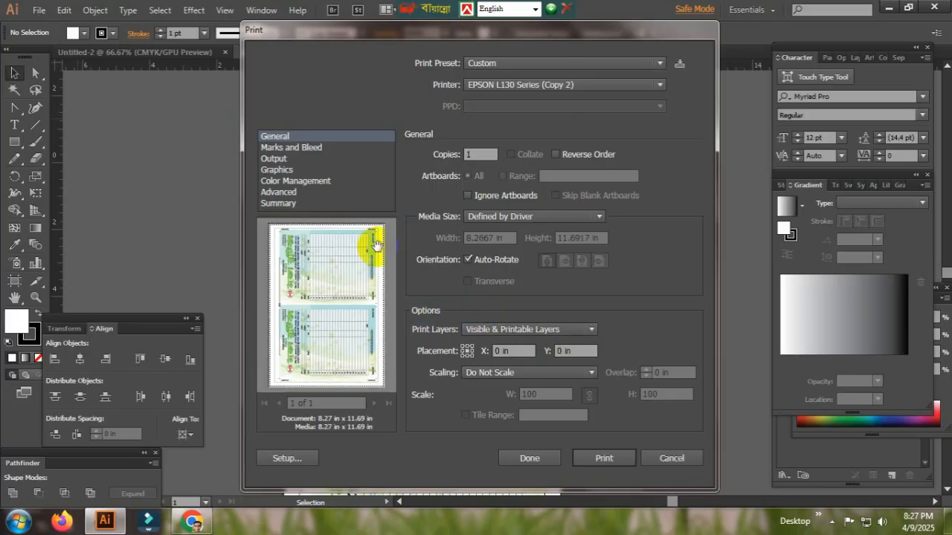
left_click(603, 461)
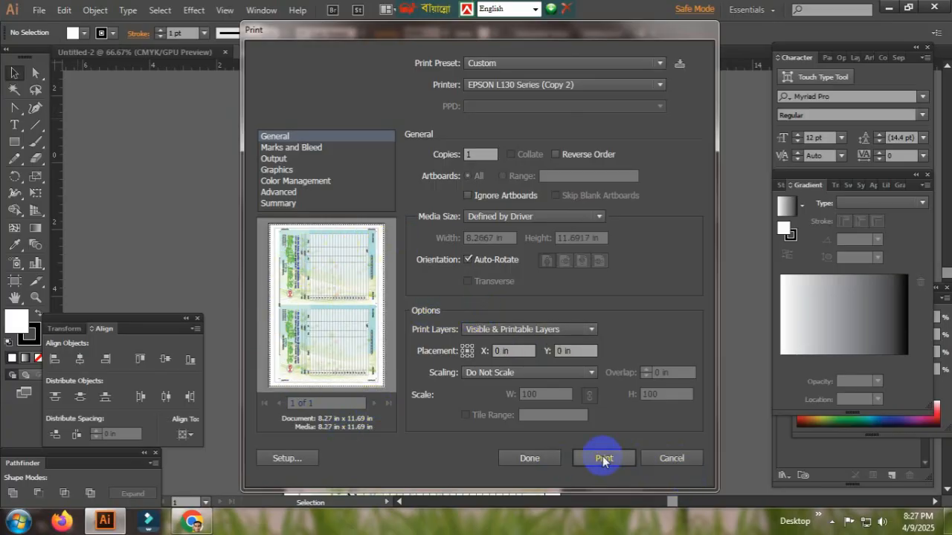